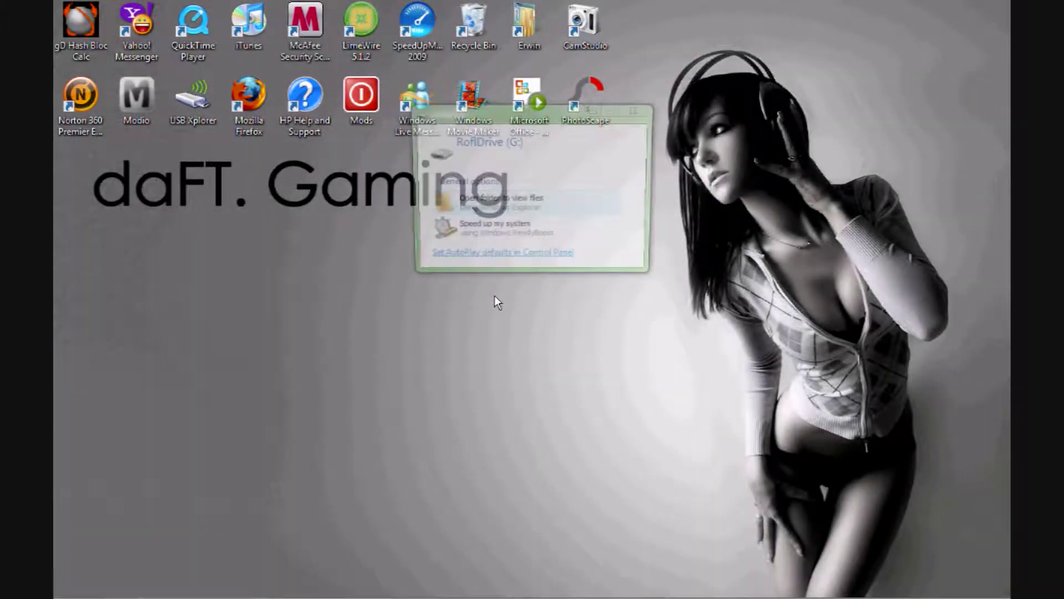
# - Dismiss the RollDrive and U3 AutoPlay prompts, then open the USB Xplorer desktop folder
pyautogui.click(639, 114)
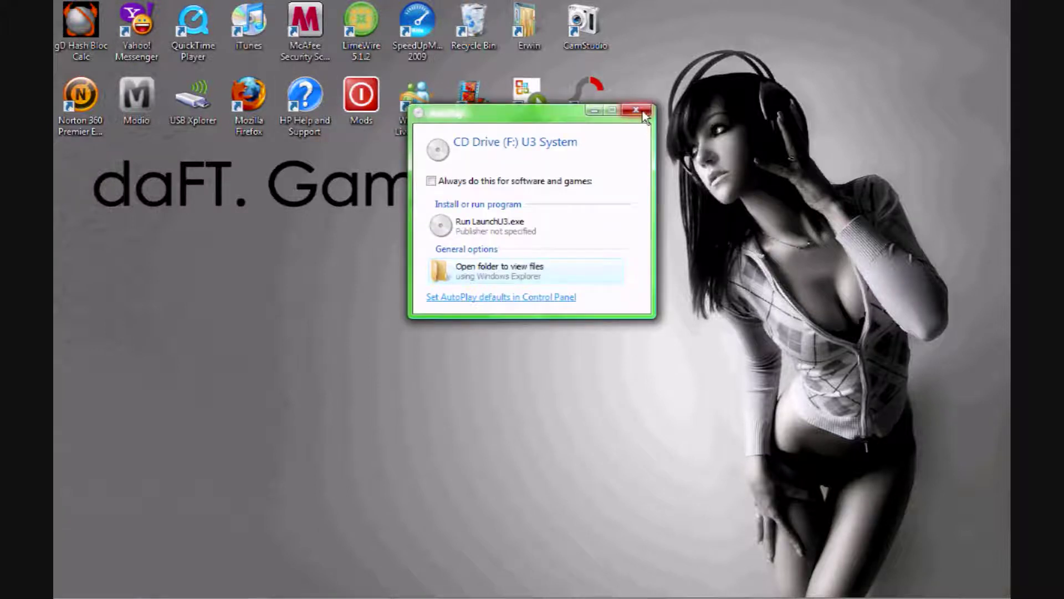
pyautogui.click(645, 110)
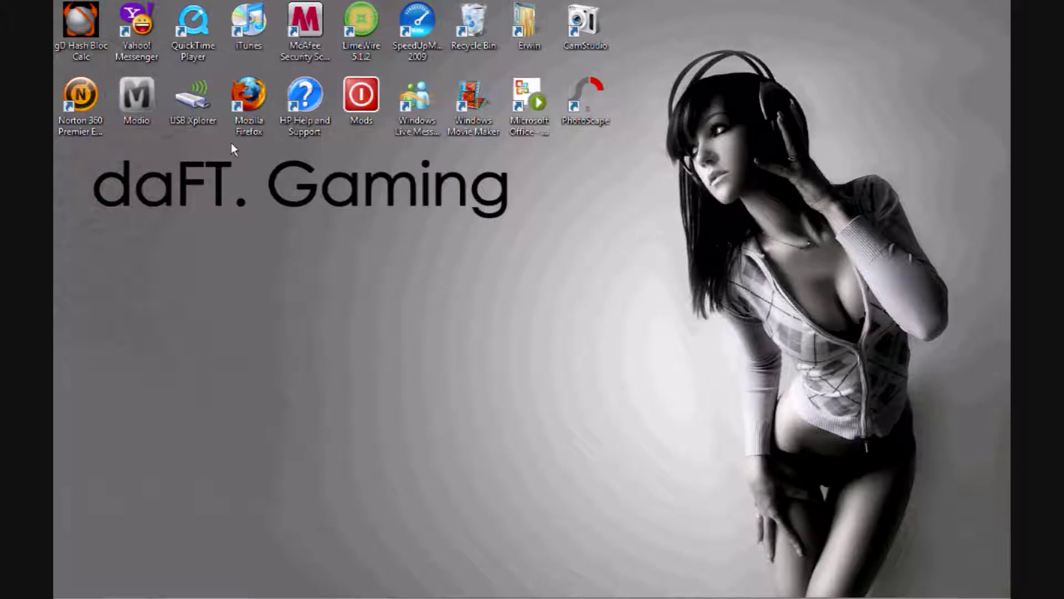
pyautogui.doubleClick(214, 90)
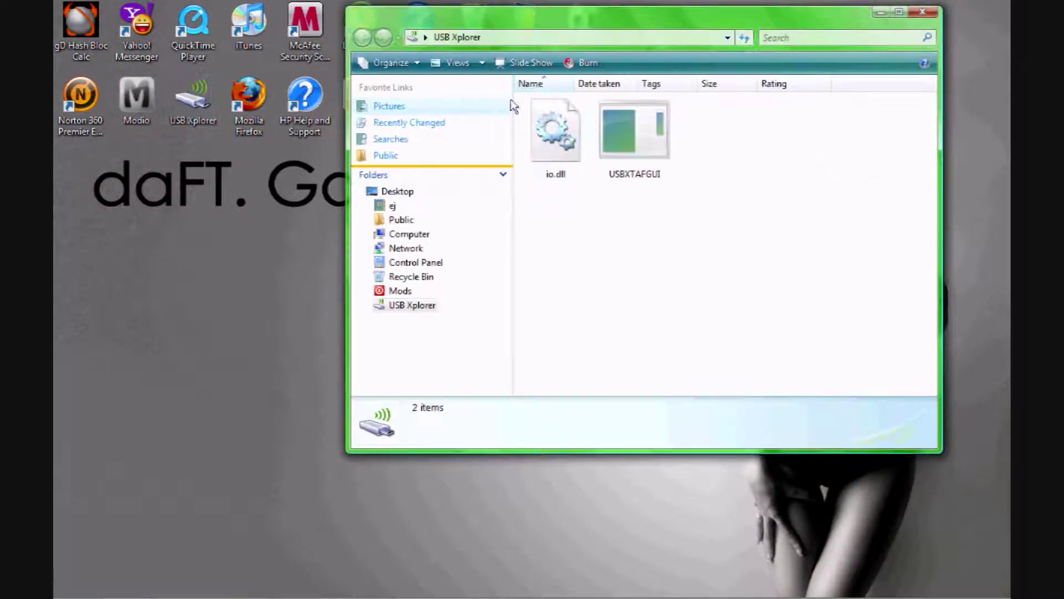
# - Run USBXTAFGUI as administrator and open the connected USB device
pyautogui.rightClick(632, 131)
pyautogui.click(682, 156)
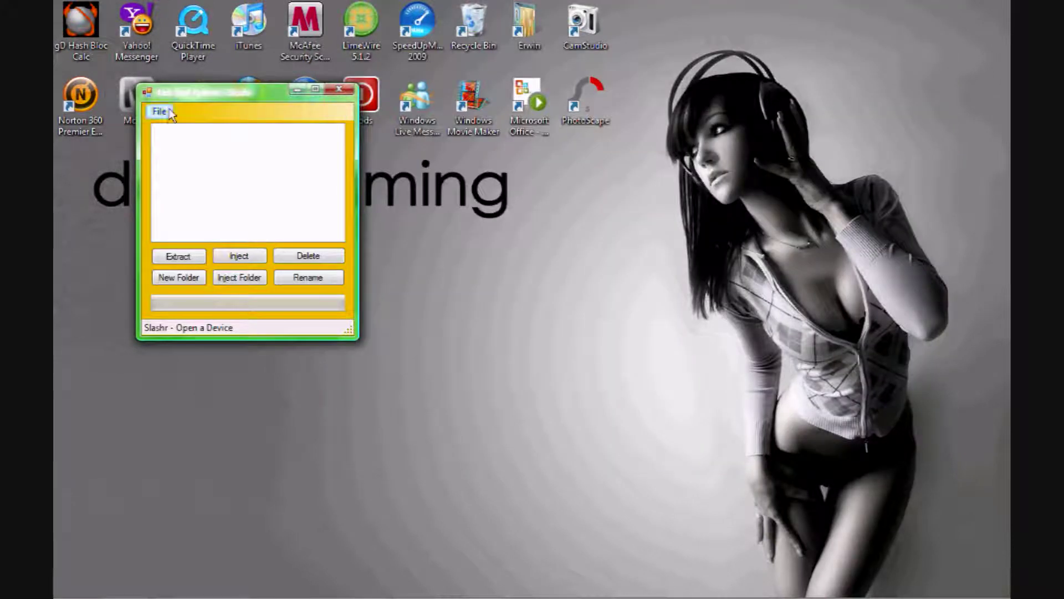
pyautogui.click(160, 111)
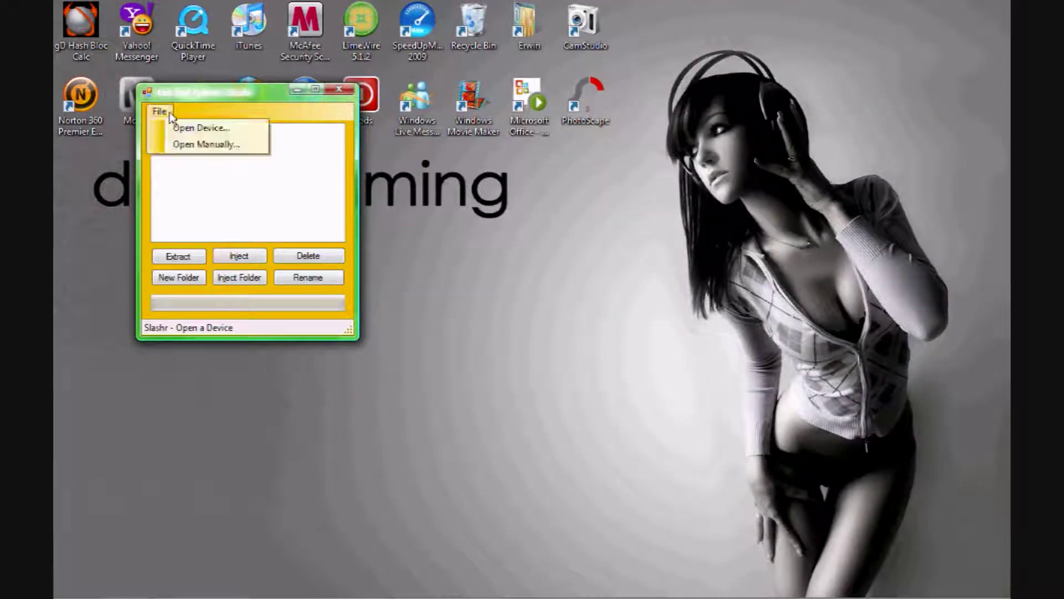
pyautogui.click(247, 132)
pyautogui.click(245, 132)
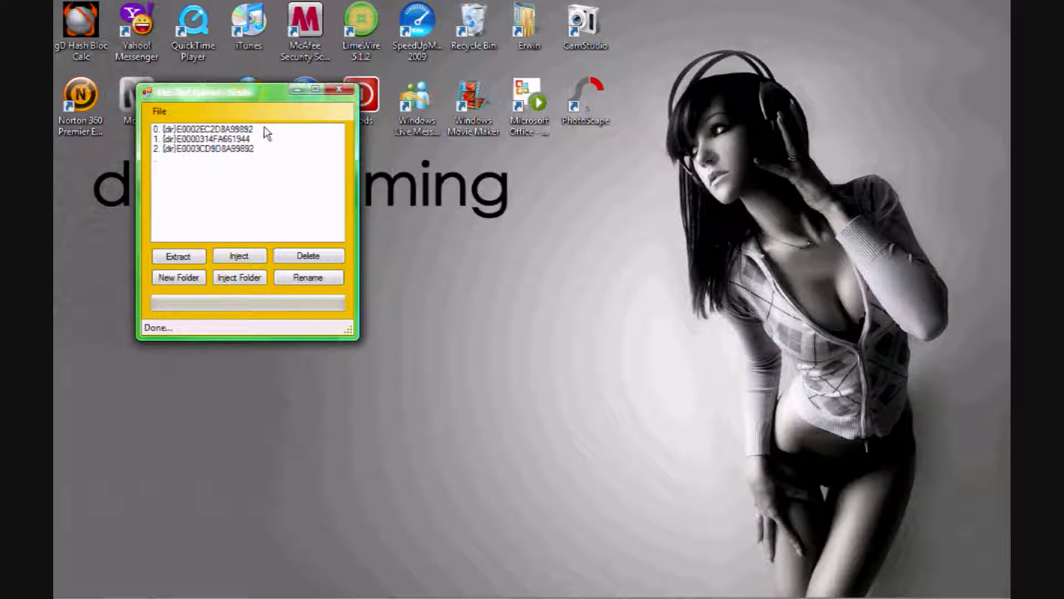
# - Browse through {dir}41560817 to savegame.svg and start extracting it
pyautogui.doubleClick(208, 129)
pyautogui.doubleClick(207, 128)
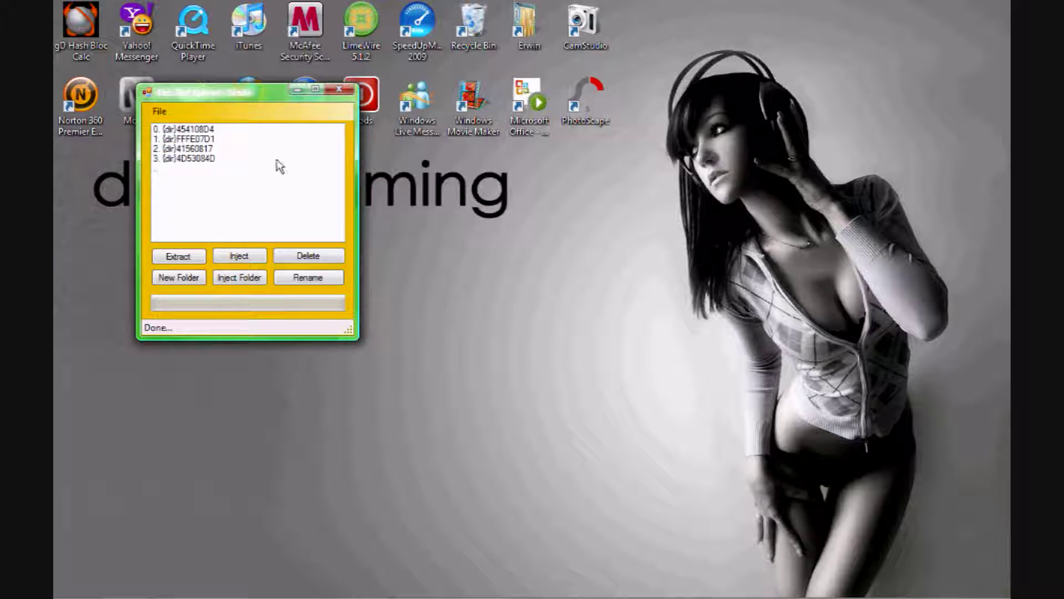
pyautogui.click(280, 158)
pyautogui.click(280, 139)
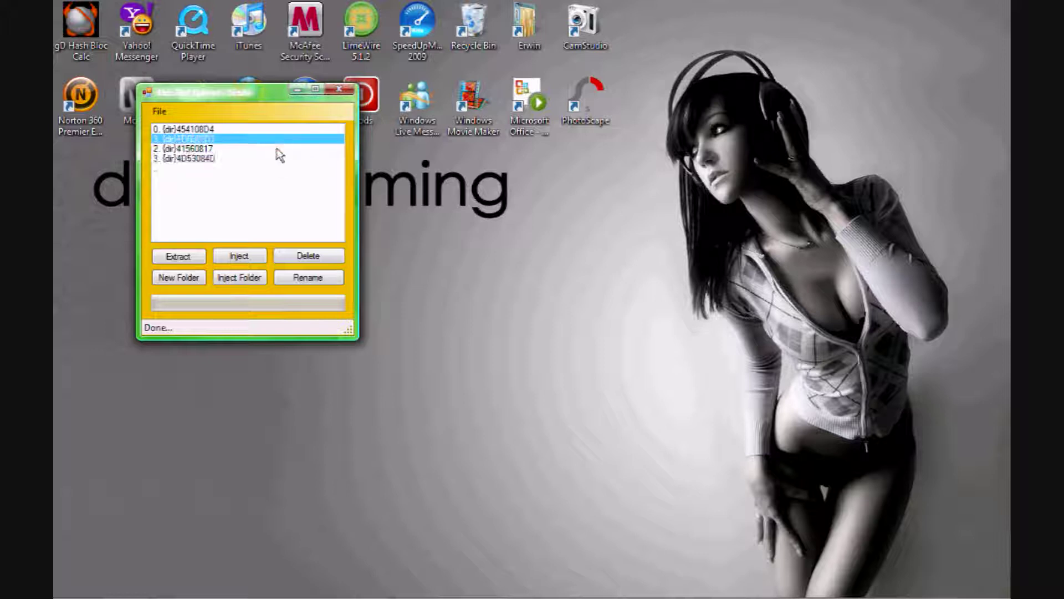
pyautogui.click(280, 149)
pyautogui.doubleClick(277, 149)
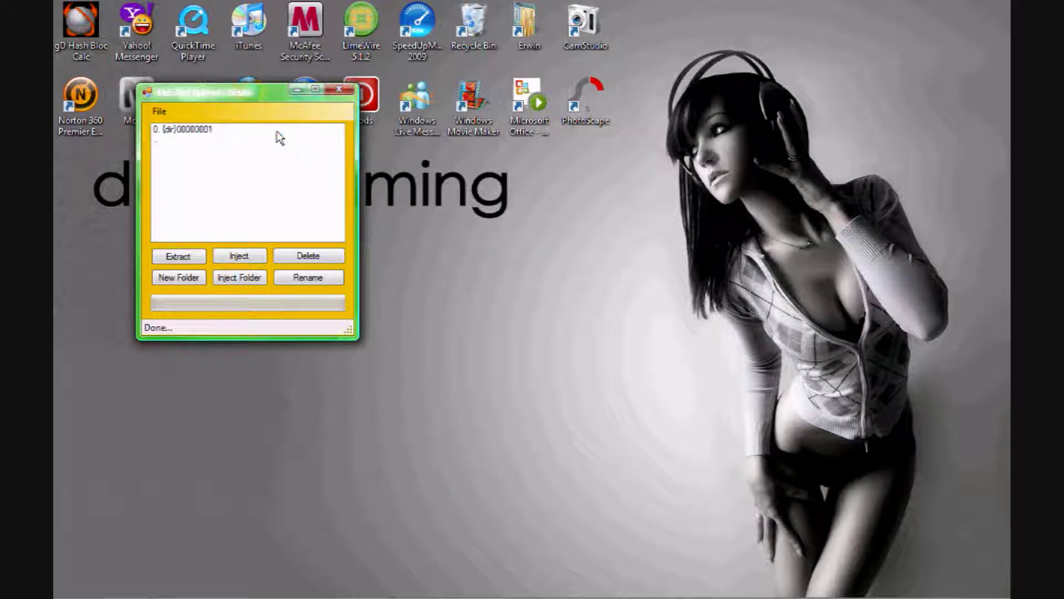
pyautogui.doubleClick(277, 130)
pyautogui.click(278, 140)
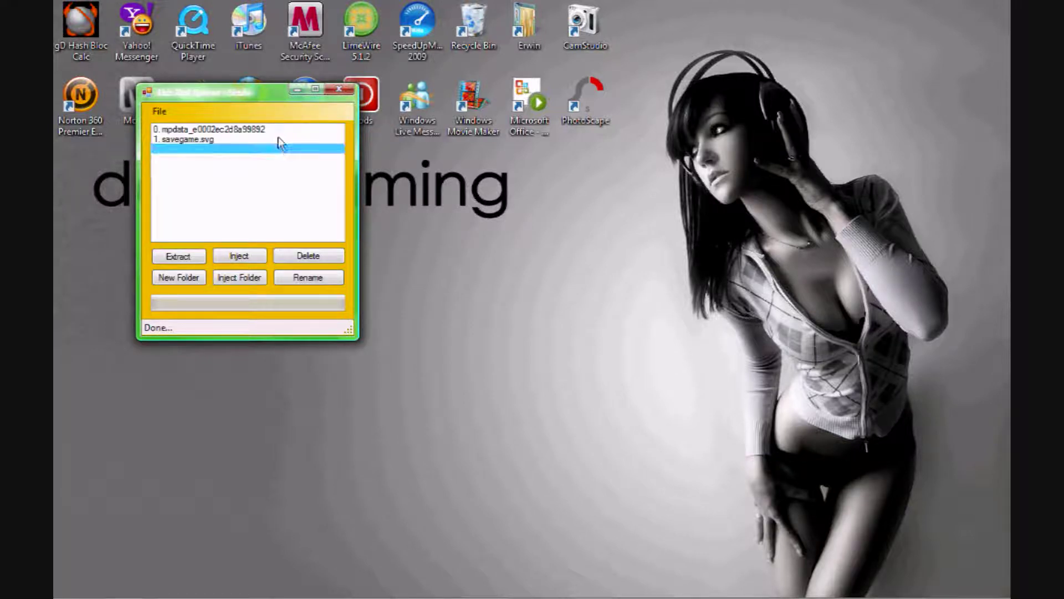
pyautogui.click(240, 256)
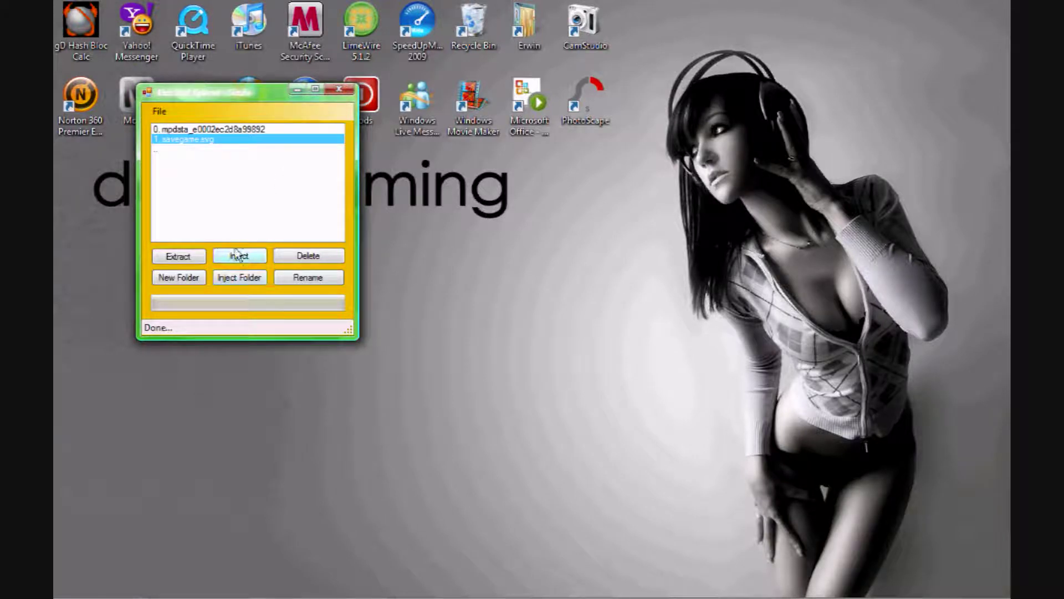
pyautogui.click(179, 256)
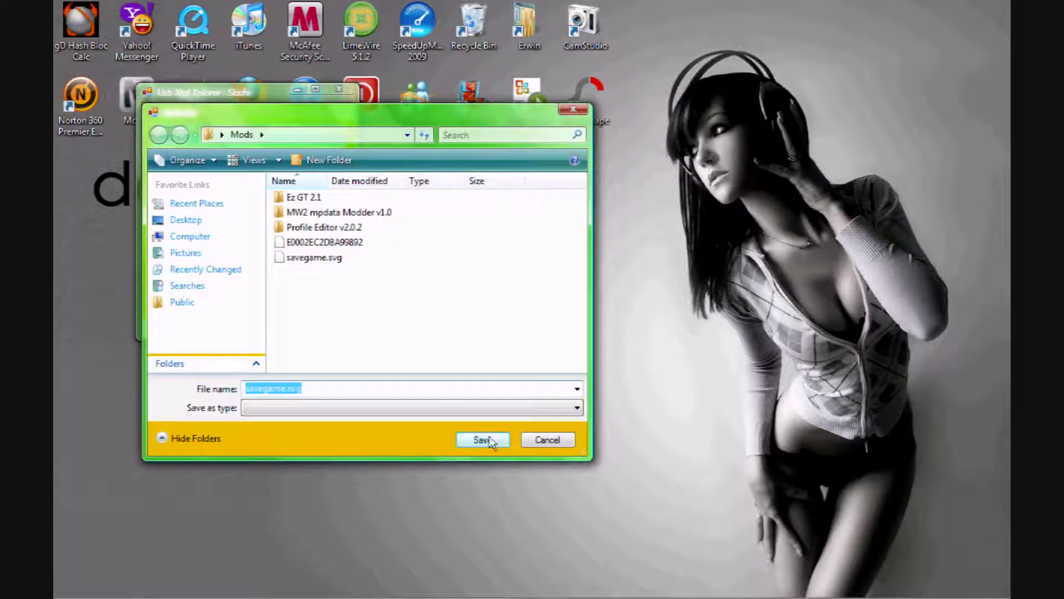
# - Save savegame.svg into the Mods folder, confirm overwriting the old copy, and minimize USB Xplorer
pyautogui.click(482, 440)
pyautogui.press('y')
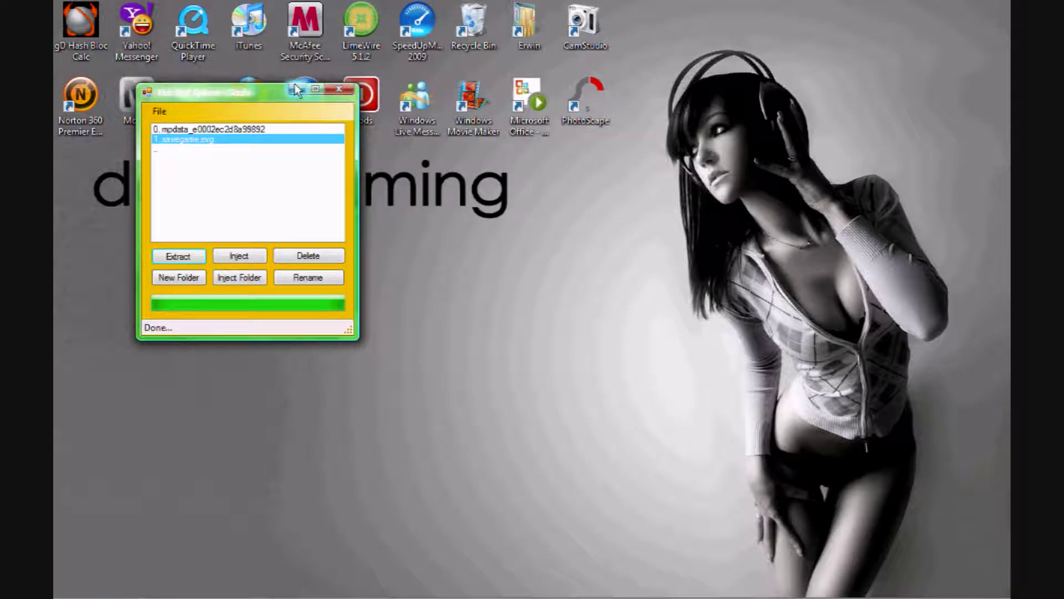
pyautogui.click(316, 91)
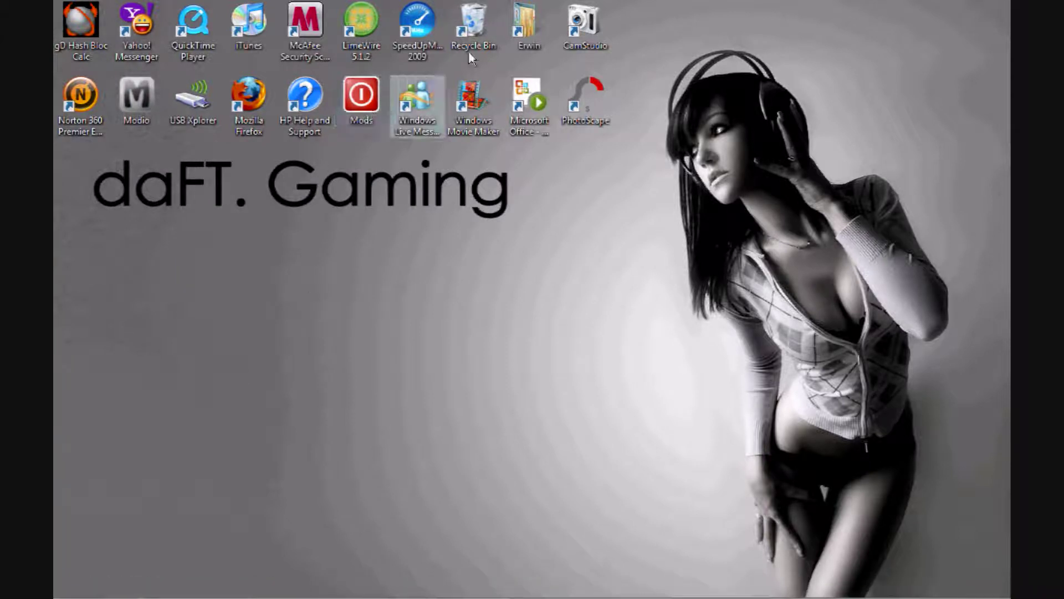
# - Launch Modio from the desktop and dismiss the RSS feed error
pyautogui.doubleClick(149, 80)
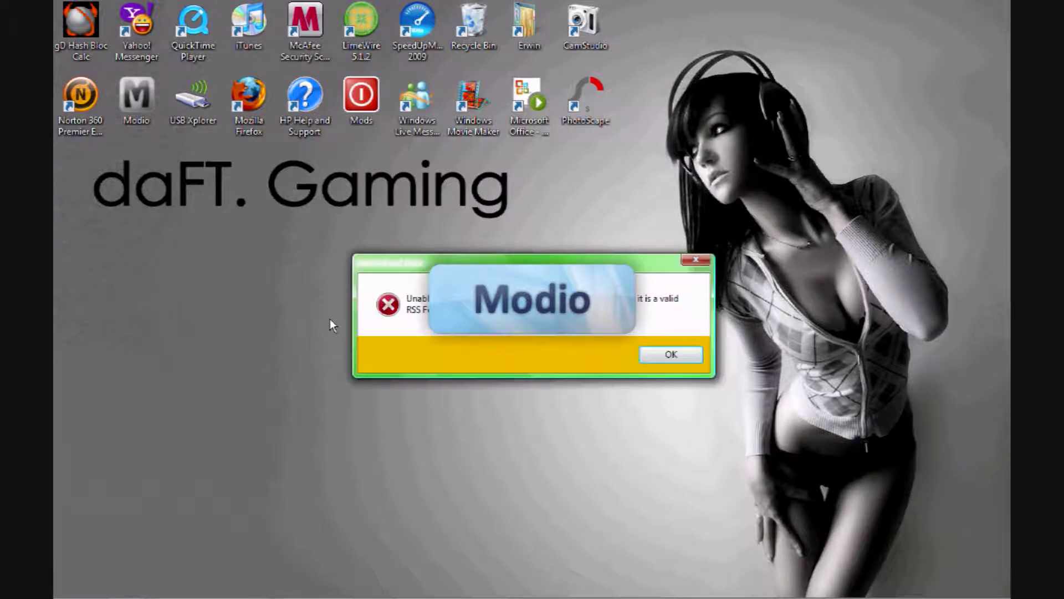
pyautogui.click(671, 354)
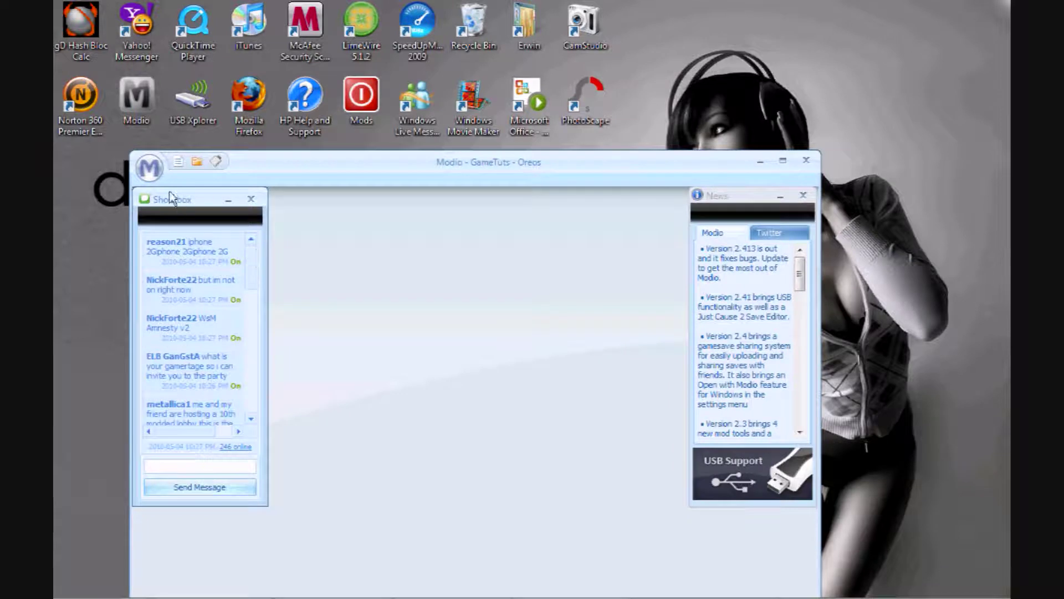
# - Open the Modern Warfare 2 tool from Game Mod Tools and load savegame.svg
pyautogui.click(149, 169)
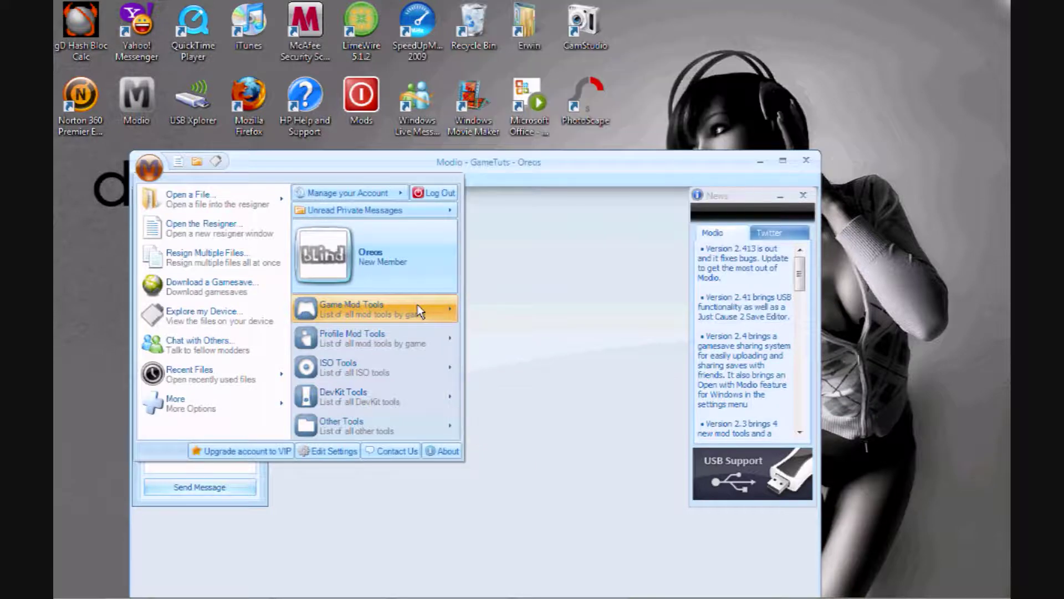
pyautogui.click(418, 304)
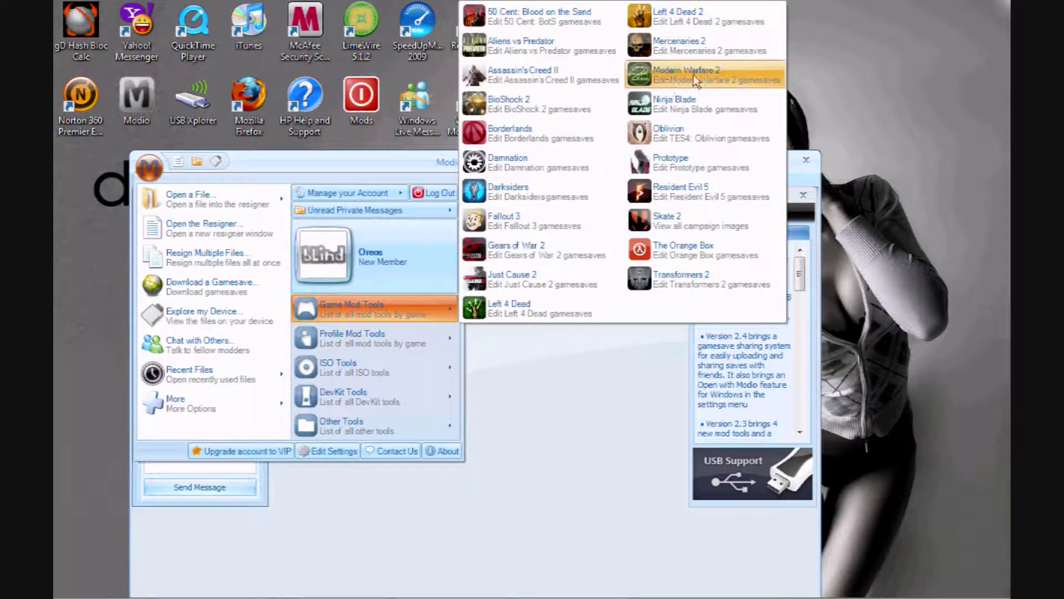
pyautogui.click(746, 73)
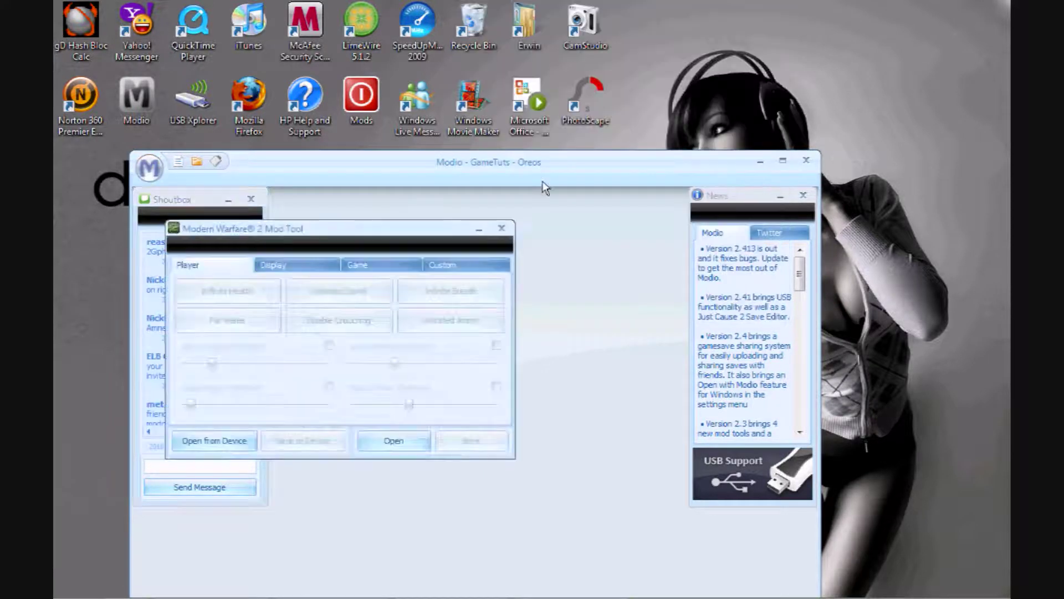
pyautogui.click(398, 446)
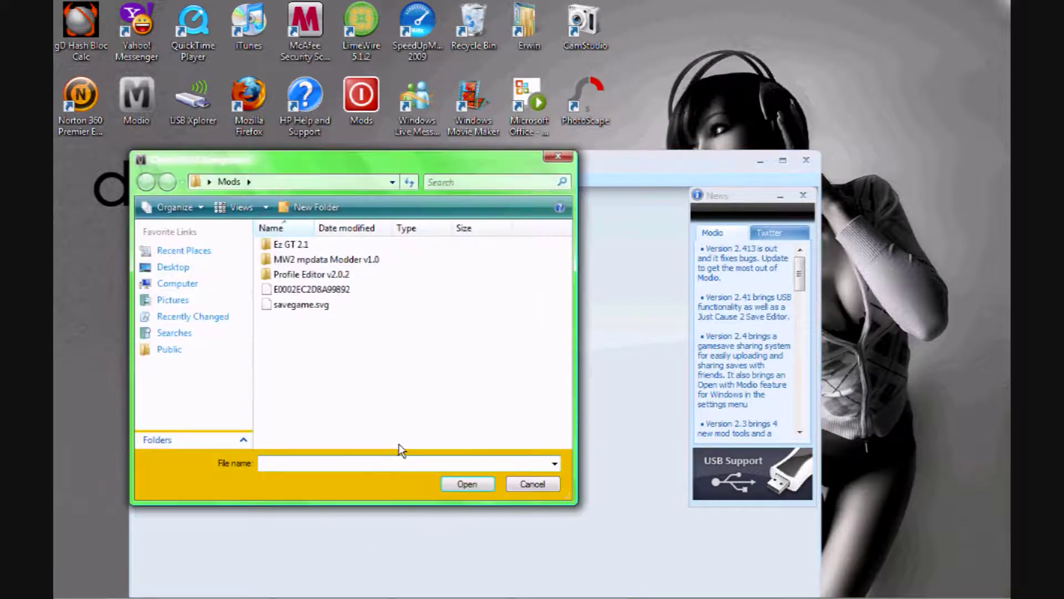
pyautogui.doubleClick(337, 304)
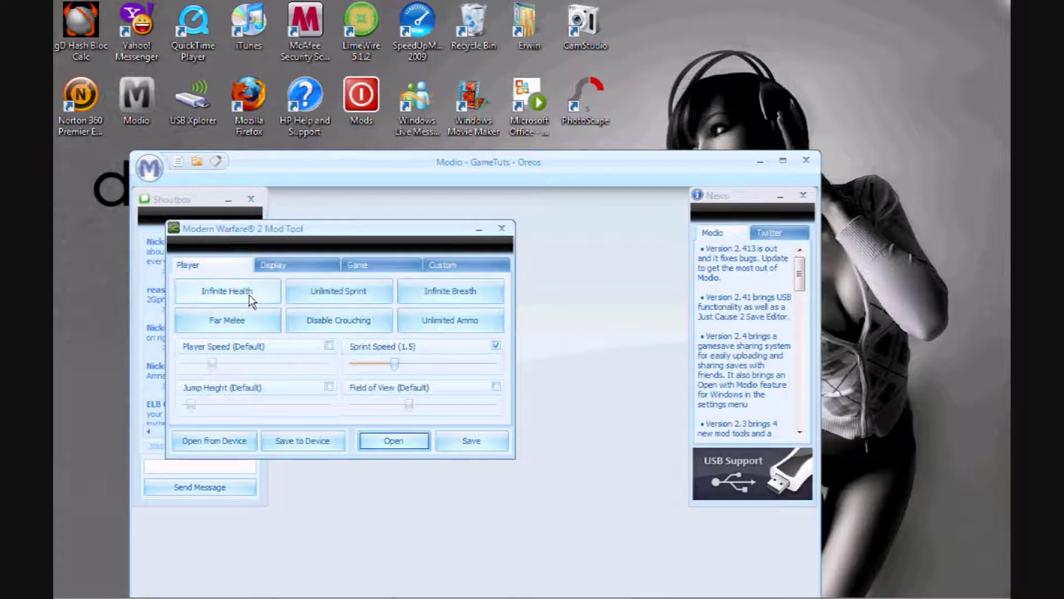
# - Enable Infinite Health, Unlimited Sprint, Far Melee, Infinite Breath and Unlimited Ammo
pyautogui.click(245, 293)
pyautogui.click(246, 318)
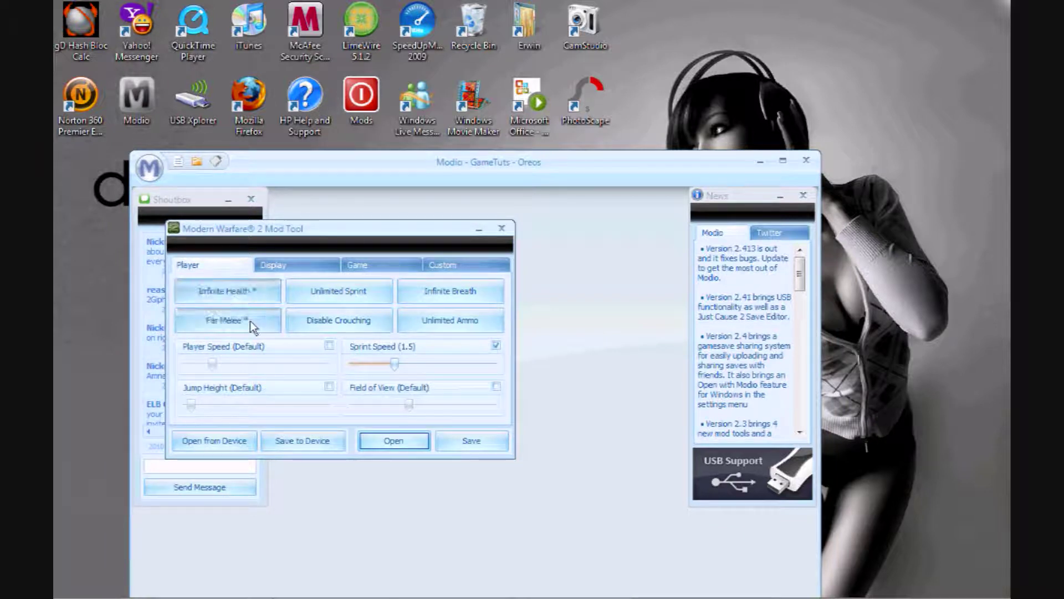
pyautogui.click(336, 293)
pyautogui.click(449, 291)
pyautogui.click(450, 320)
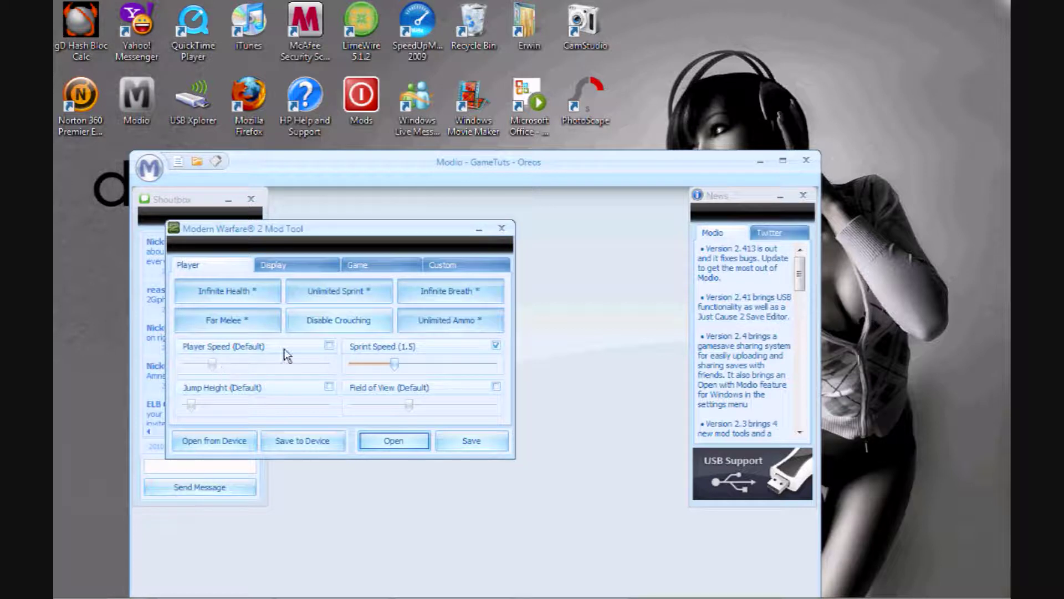
# - Try Player Speed 235, revert it to default, and set jump height to 107
pyautogui.click(328, 346)
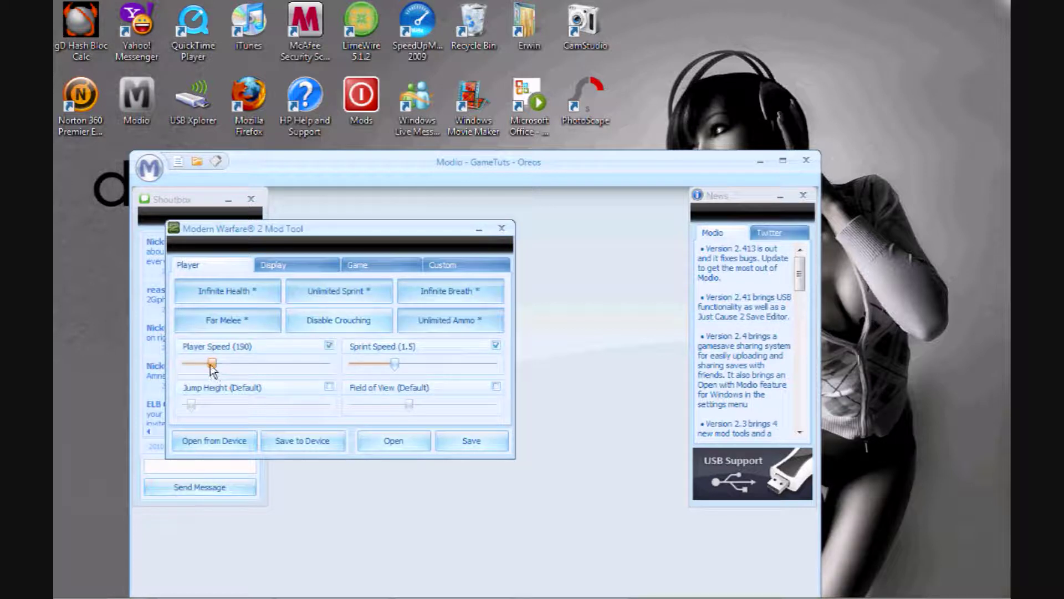
pyautogui.moveTo(212, 364); pyautogui.dragTo(218, 364)
pyautogui.click(329, 347)
pyautogui.click(329, 387)
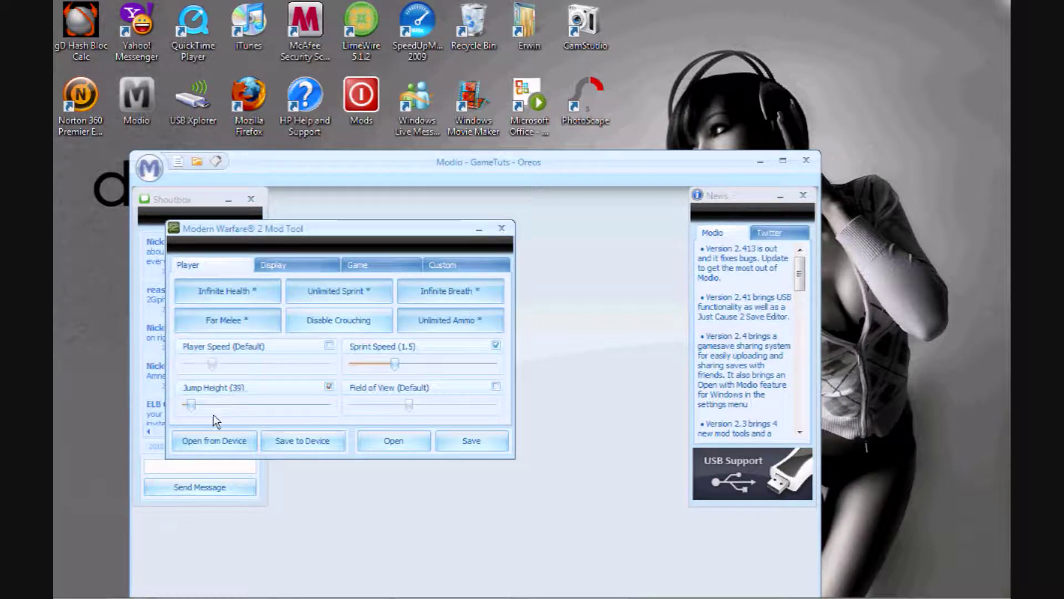
pyautogui.moveTo(190, 406); pyautogui.dragTo(202, 407)
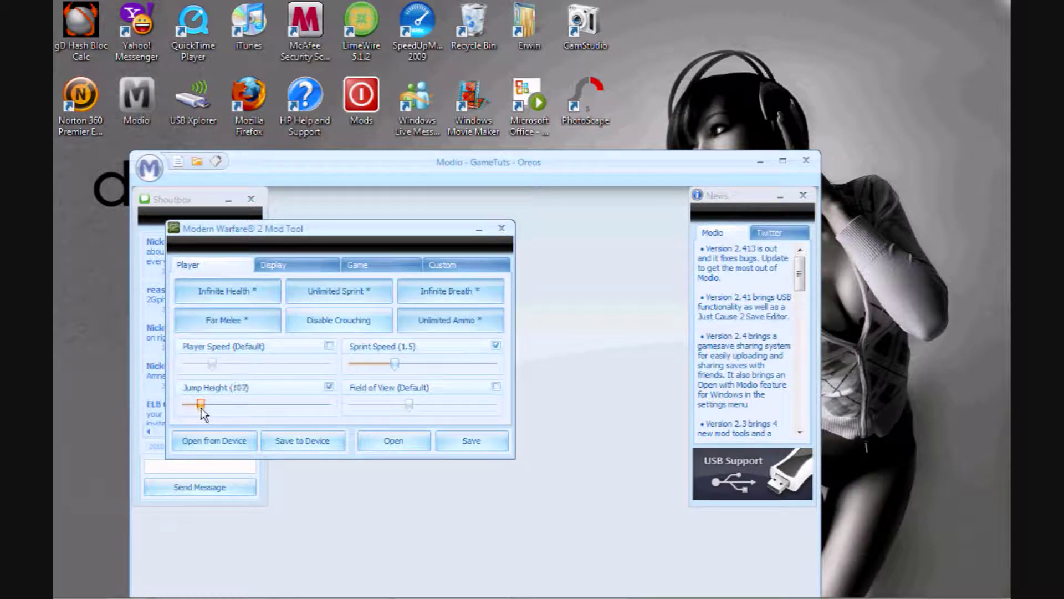
pyautogui.click(272, 264)
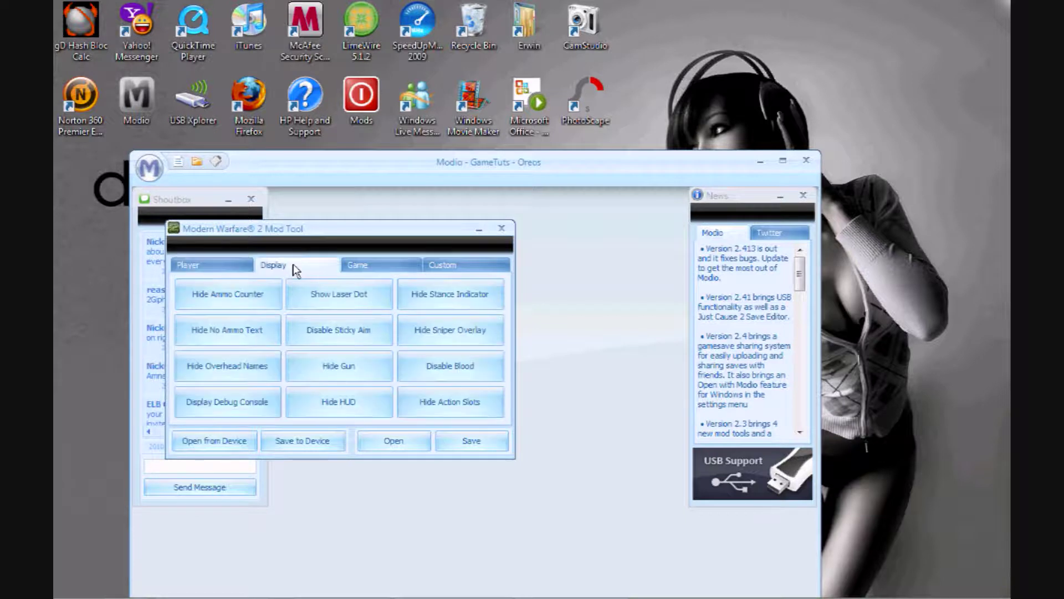
# - Enable Display Debug Console and switch to the Game mods page
pyautogui.click(259, 399)
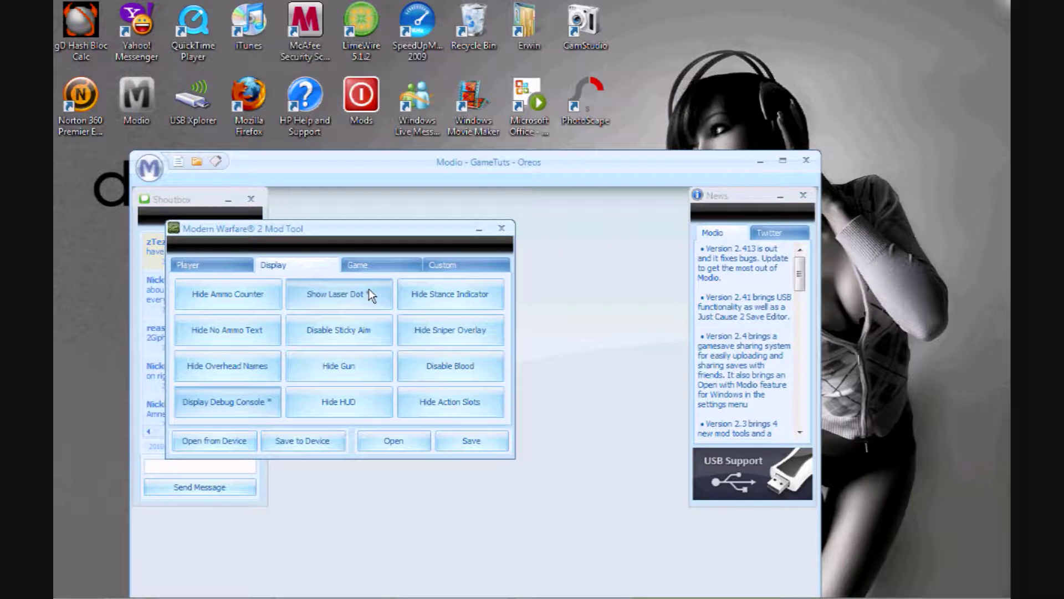
pyautogui.click(398, 264)
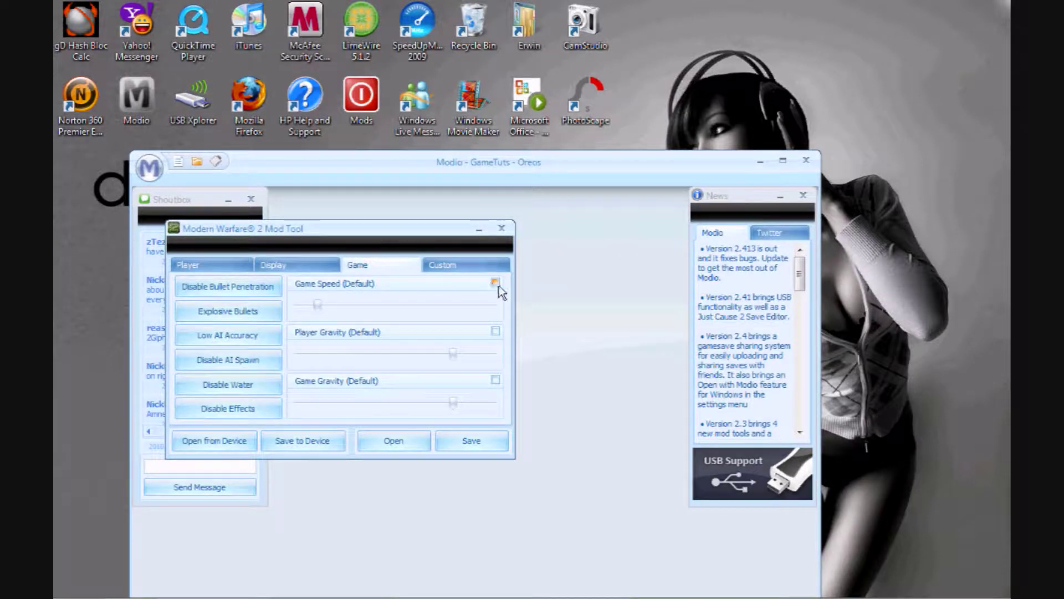
# - Try the Player Gravity and Game Speed sliders, then return both to defaults
pyautogui.click(496, 333)
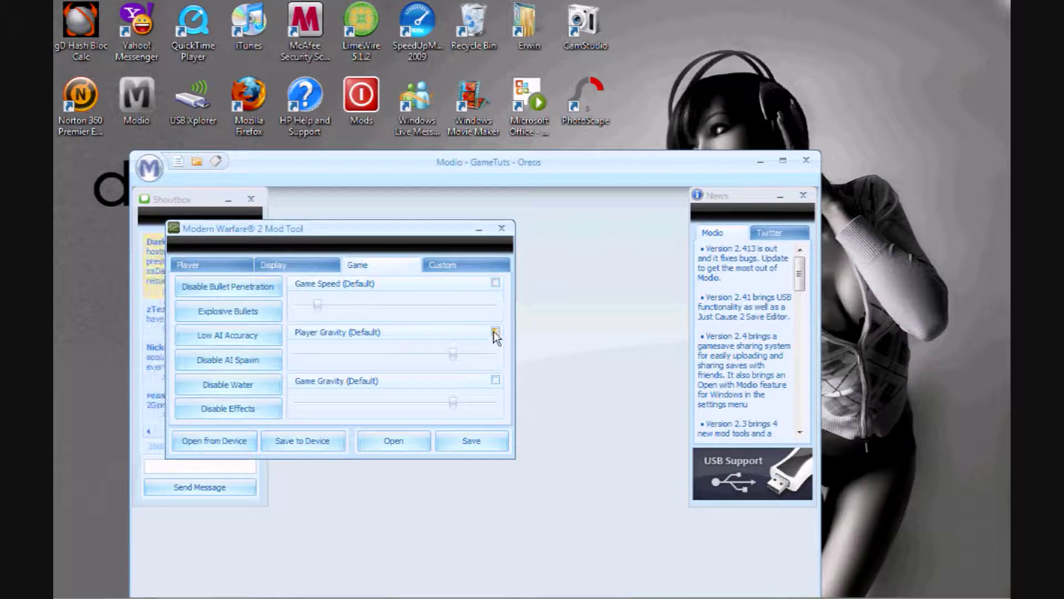
pyautogui.moveTo(455, 356); pyautogui.dragTo(452, 355)
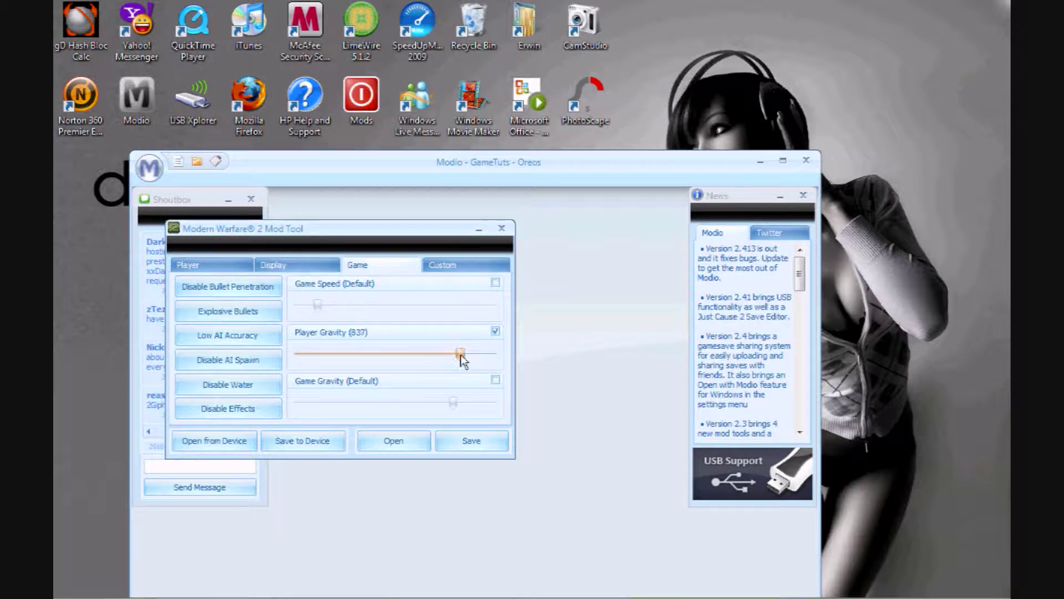
pyautogui.click(496, 331)
pyautogui.click(495, 284)
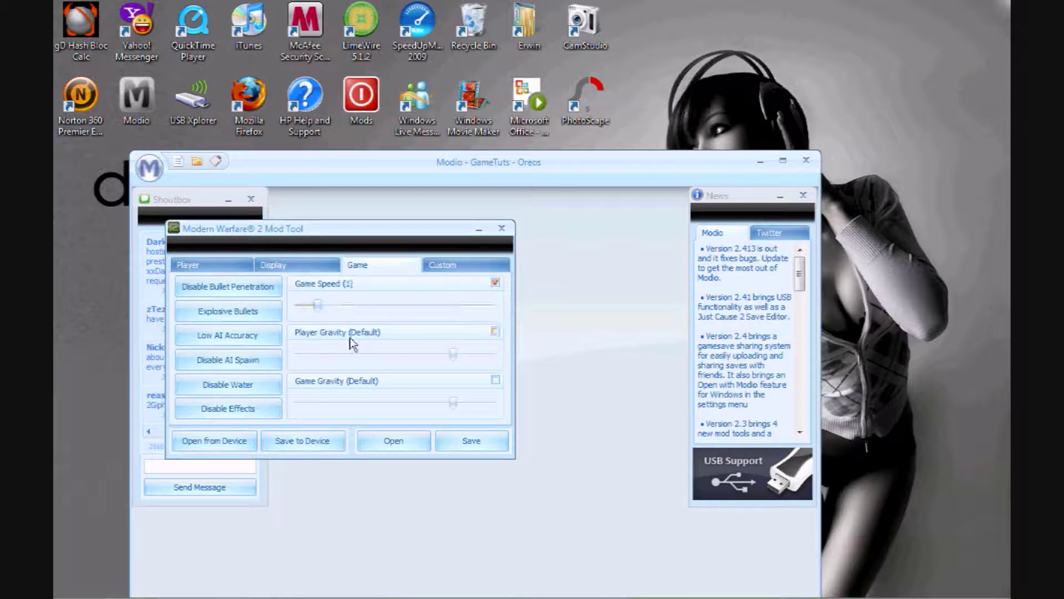
pyautogui.moveTo(318, 306); pyautogui.dragTo(339, 309)
pyautogui.click(495, 283)
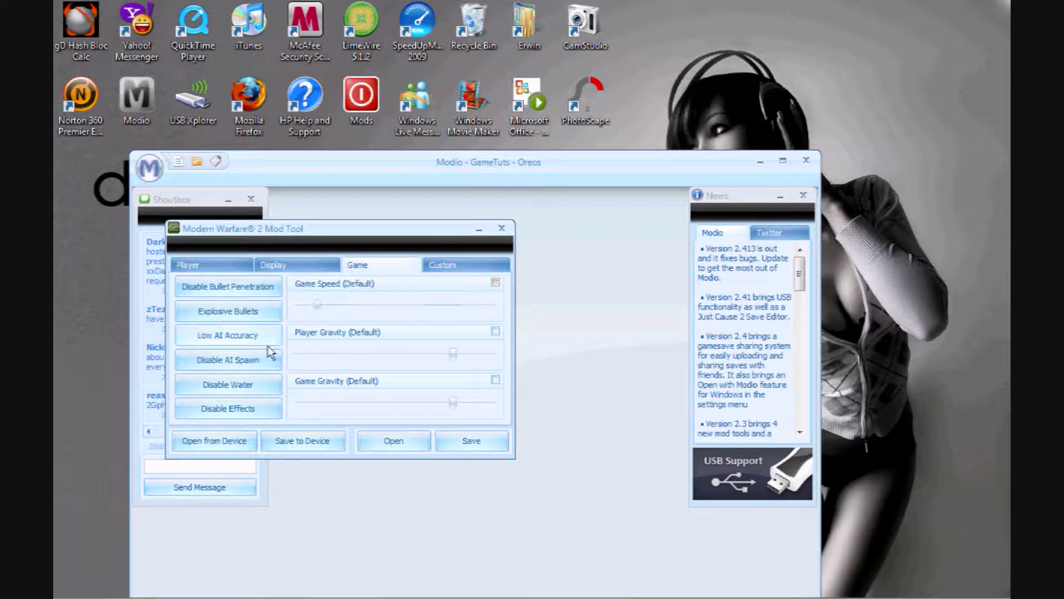
# - Turn on the Disable Effects and Explosive Bullets mods
pyautogui.click(263, 411)
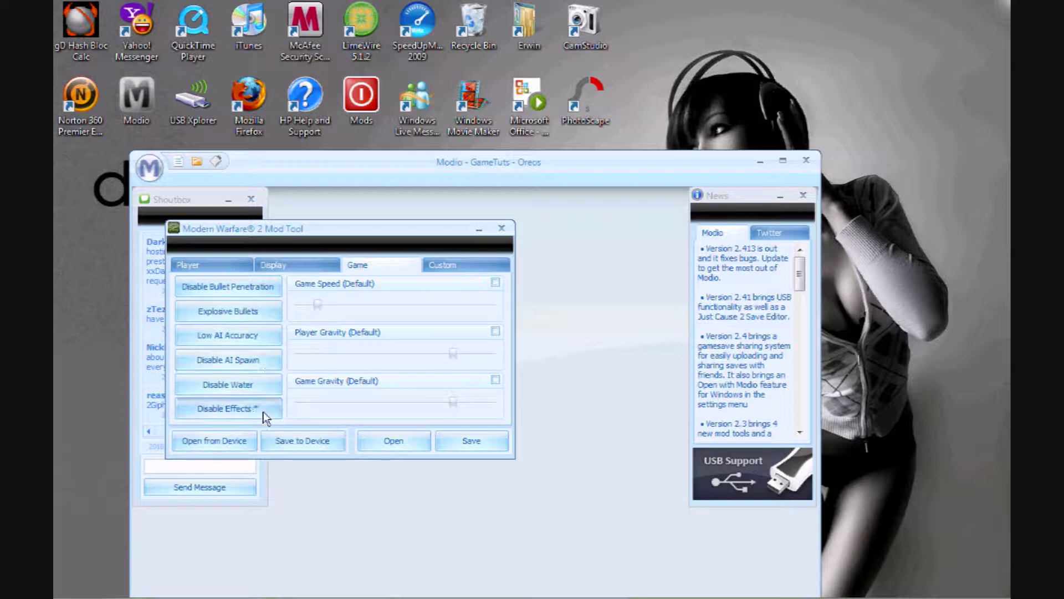
pyautogui.click(450, 267)
pyautogui.click(396, 263)
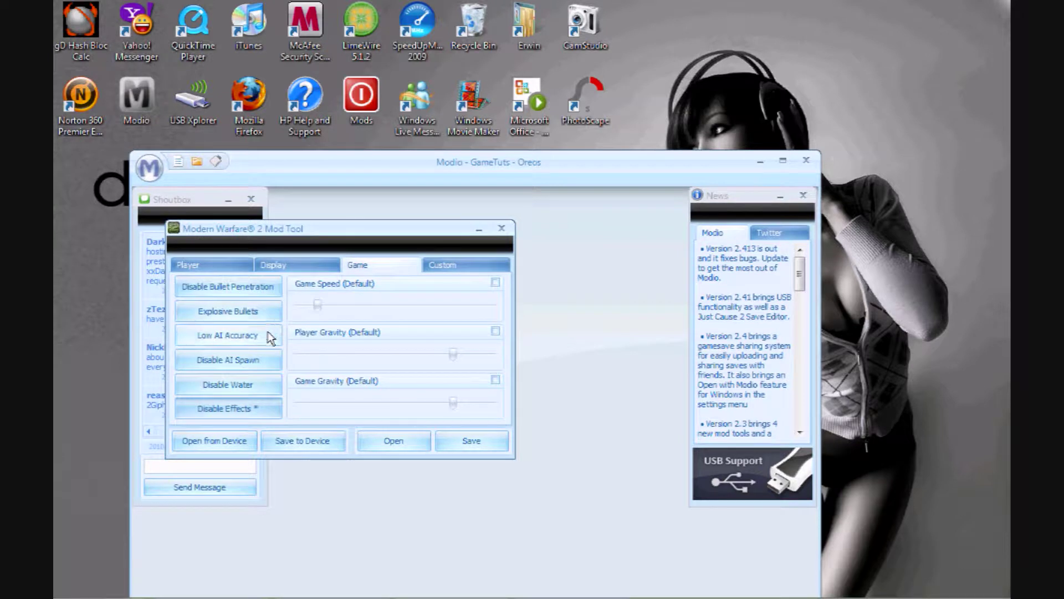
pyautogui.click(272, 312)
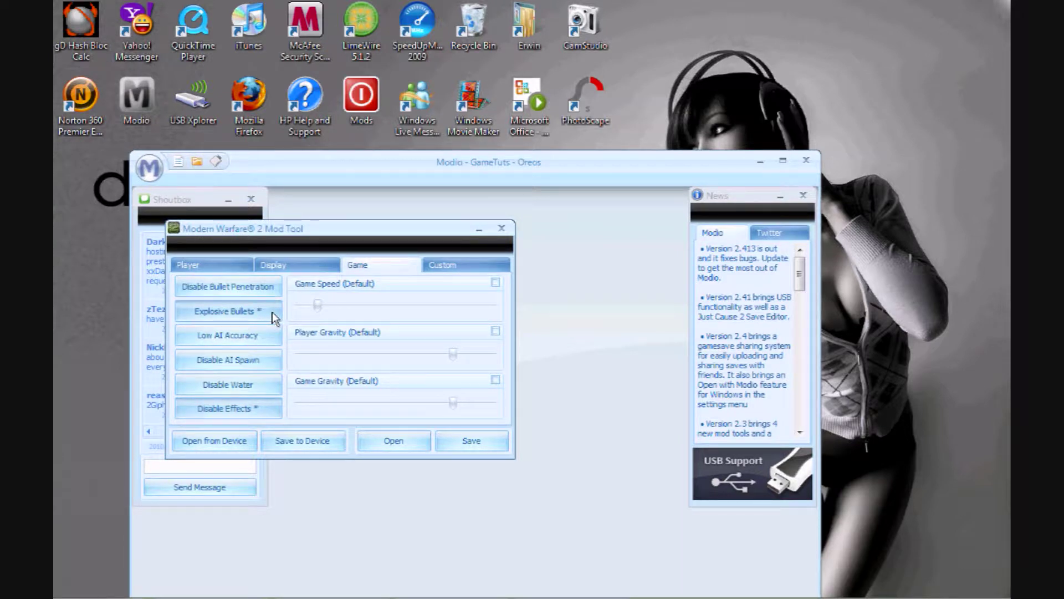
pyautogui.click(274, 264)
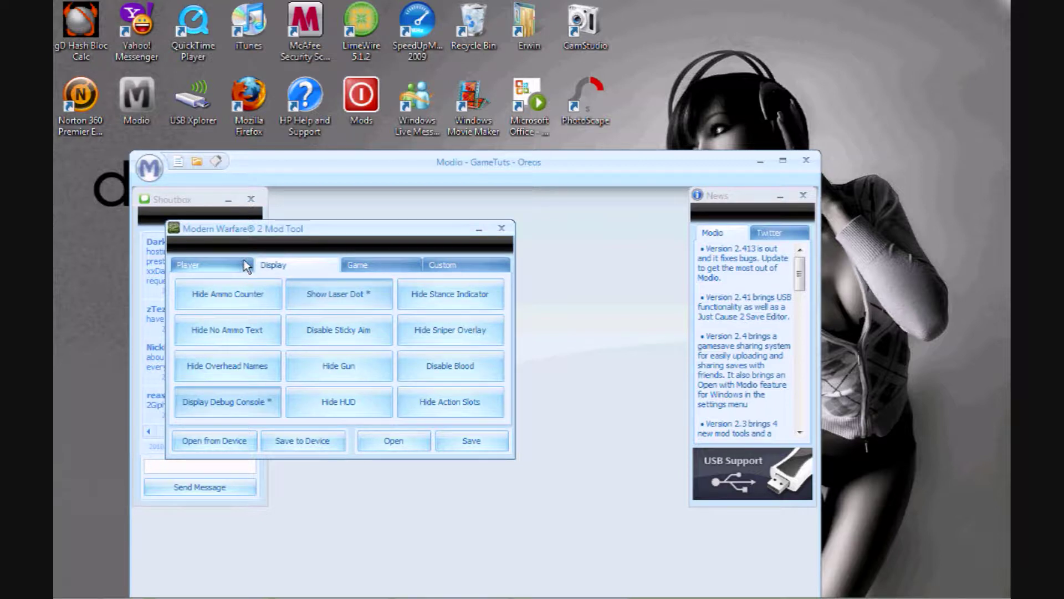
# - Save and resign the modded savegame from the Player page, acknowledge success, and close Modio
pyautogui.click(244, 265)
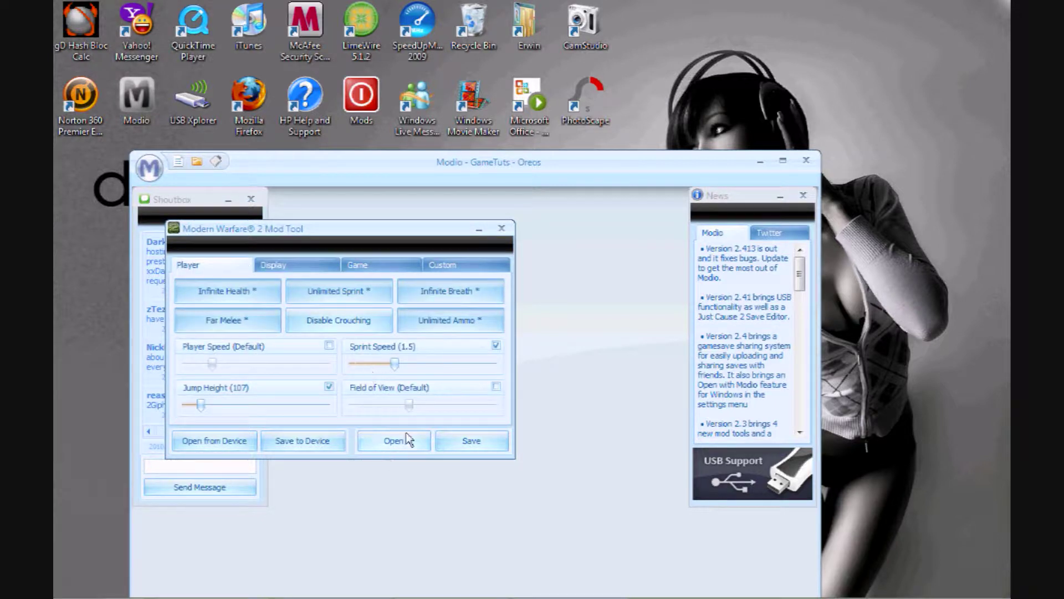
pyautogui.click(480, 441)
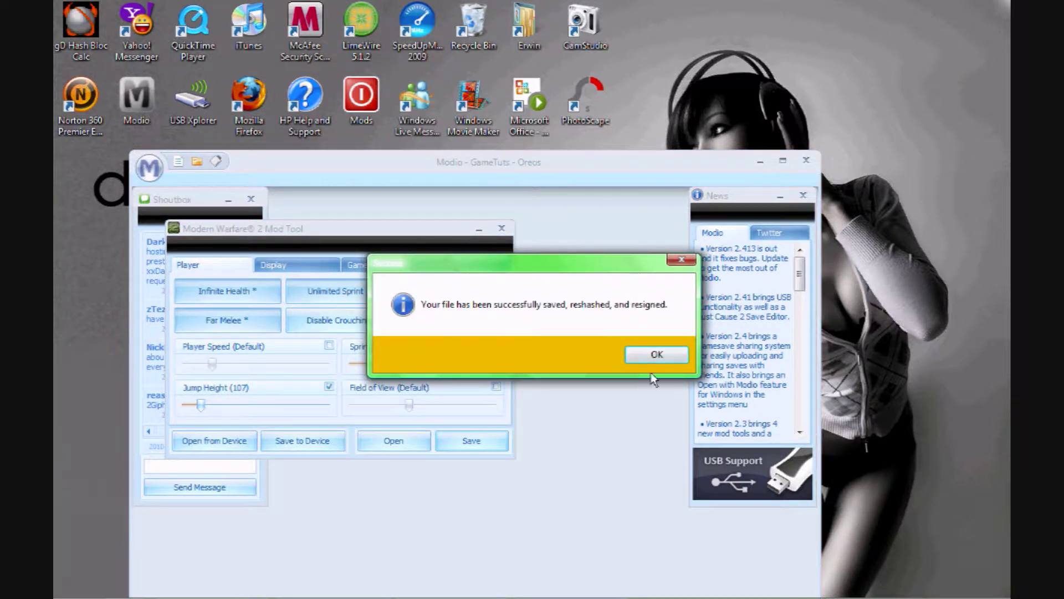
pyautogui.click(657, 355)
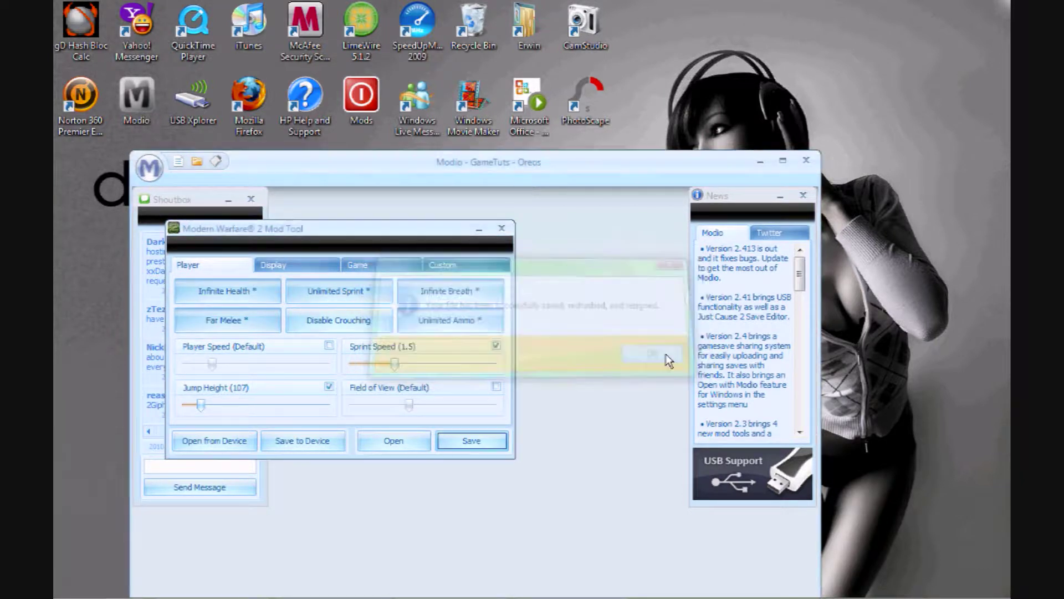
pyautogui.click(813, 164)
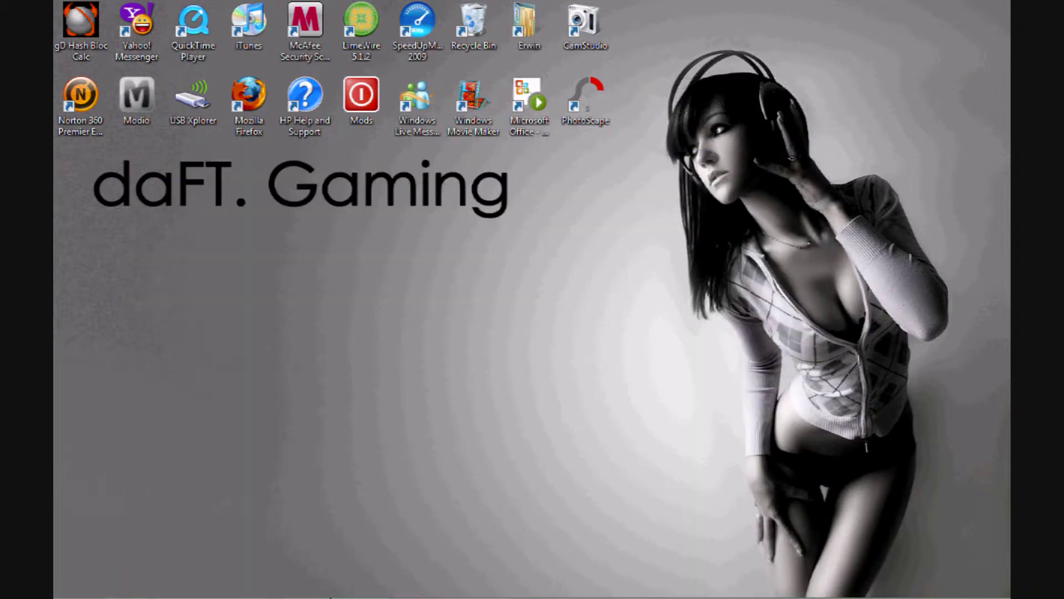
# - Restore USB Xplorer and delete the old savegame.svg from the drive
pyautogui.click(451, 589)
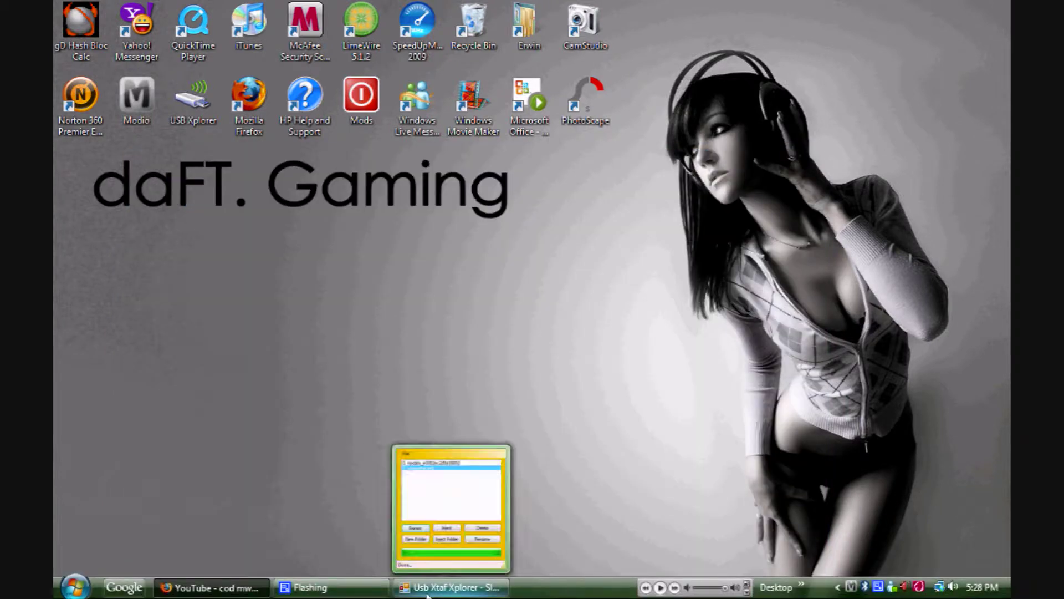
pyautogui.click(451, 587)
pyautogui.moveTo(260, 99)
pyautogui.mouseDown()
pyautogui.moveTo(328, 103)
pyautogui.moveTo(475, 162)
pyautogui.mouseUp()
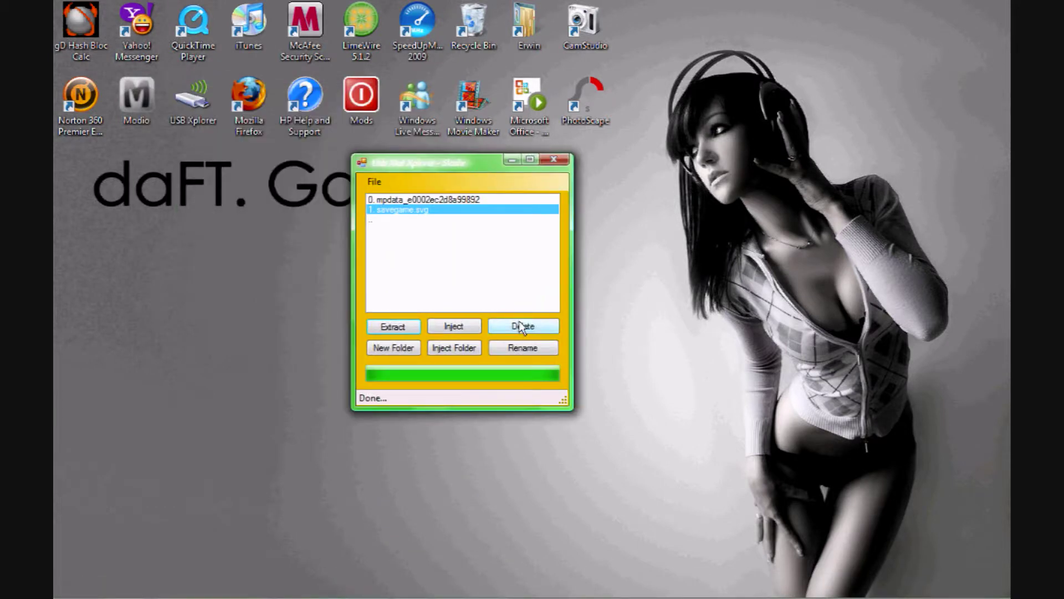
pyautogui.click(550, 330)
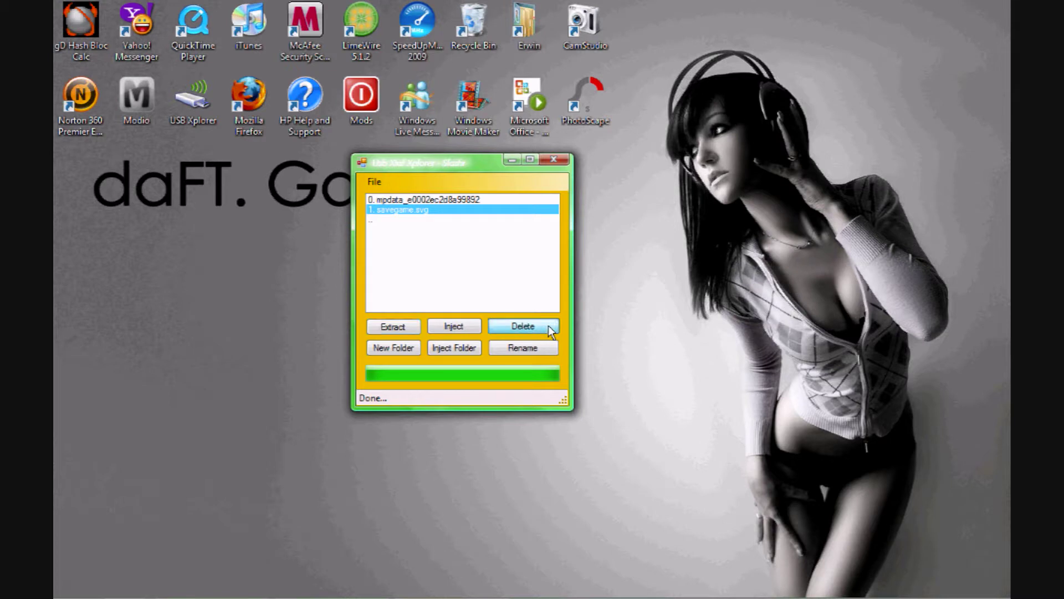
# - Inject the modded savegame onto the drive and close USB Xplorer
pyautogui.click(453, 326)
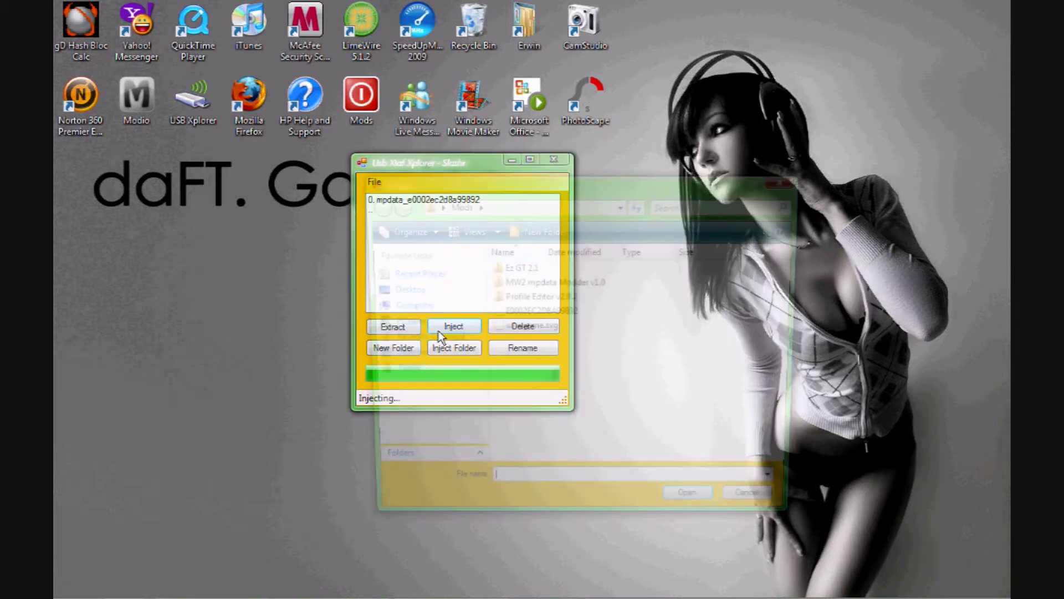
pyautogui.doubleClick(529, 327)
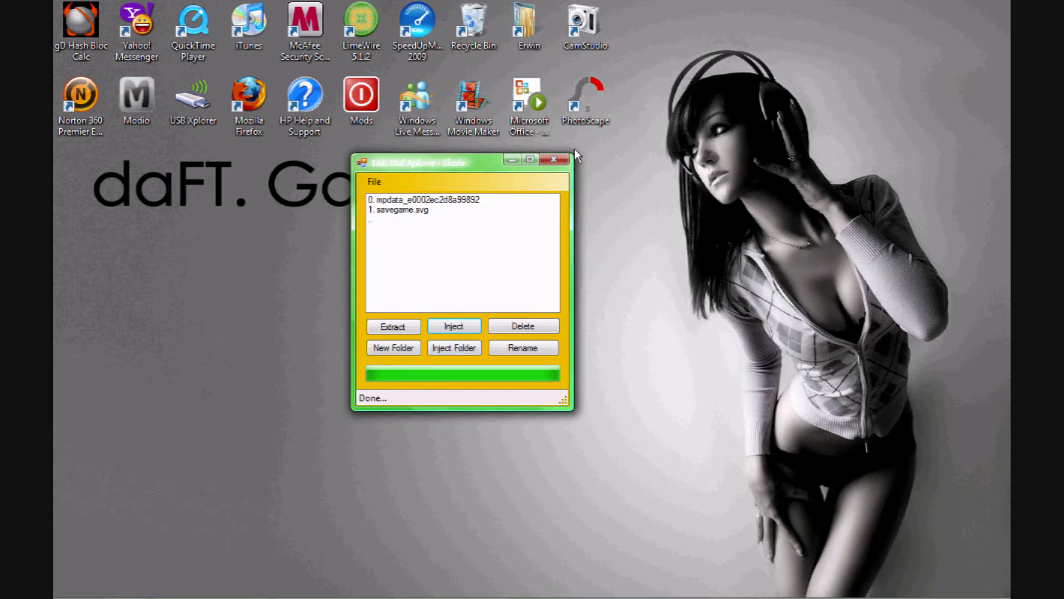
pyautogui.click(552, 163)
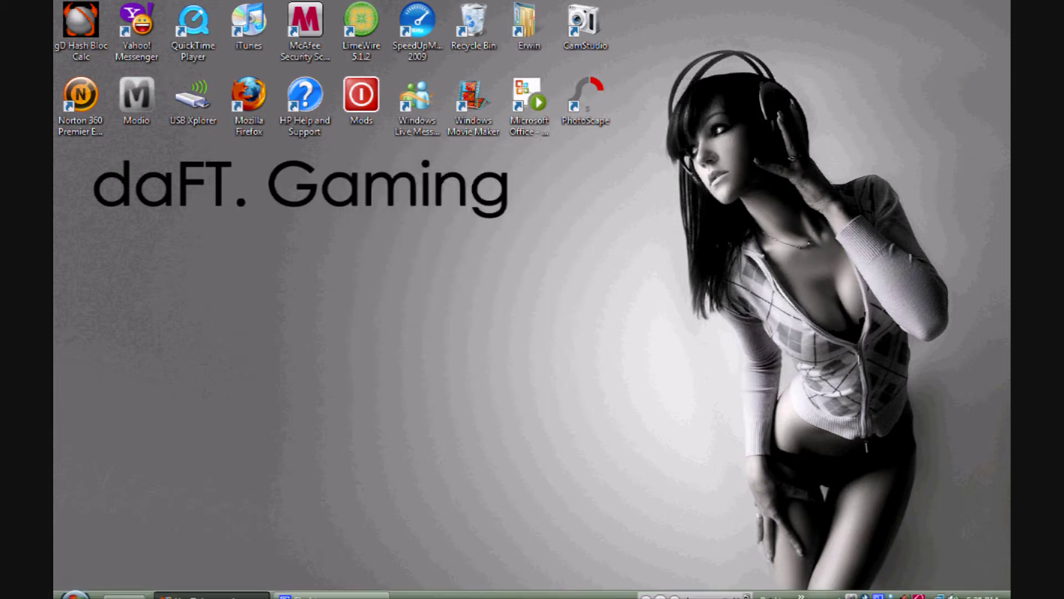
pyautogui.rightClick(880, 587)
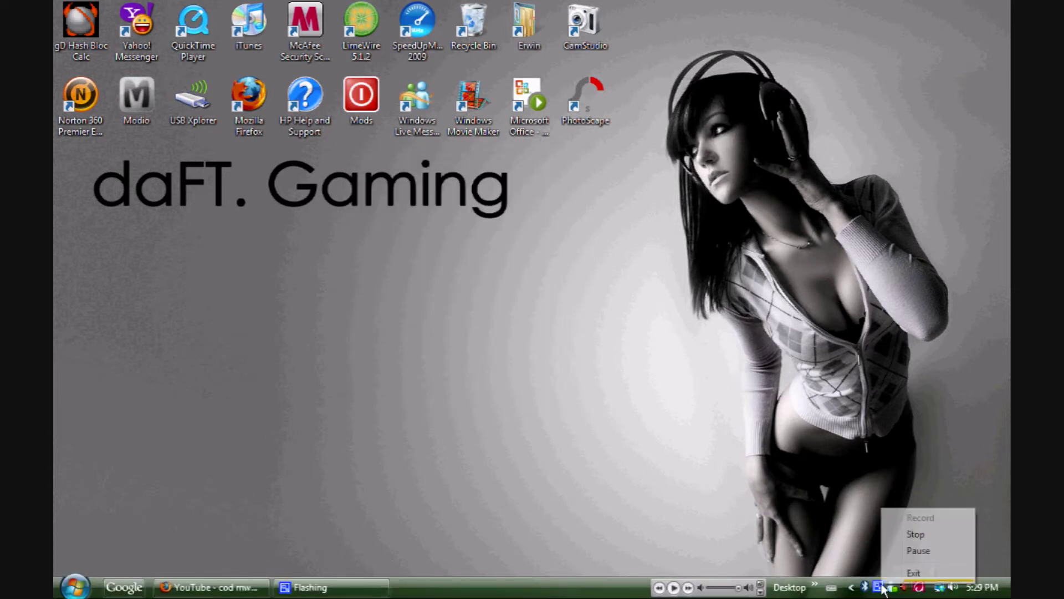